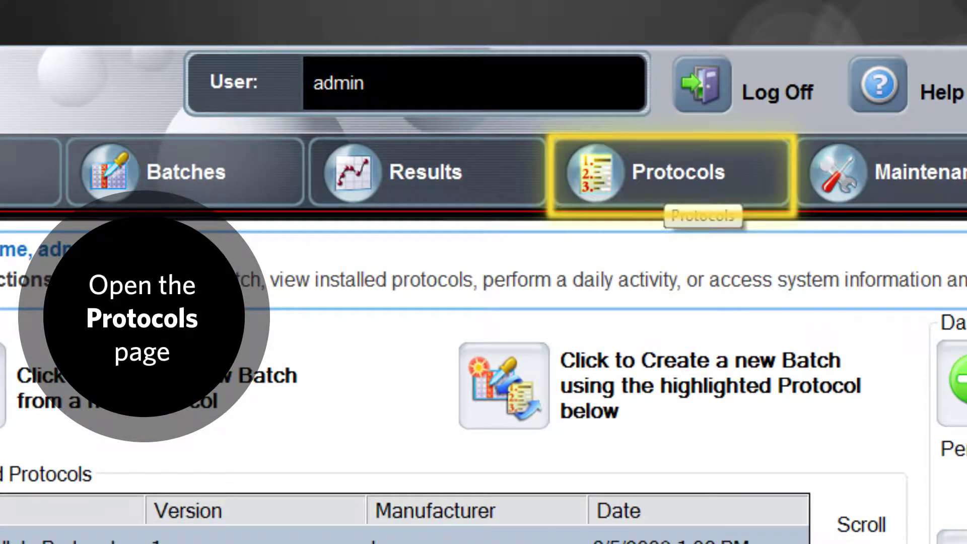
Start a new standard and control lot for the installed Pneumo Protocol.
left_click(700, 193)
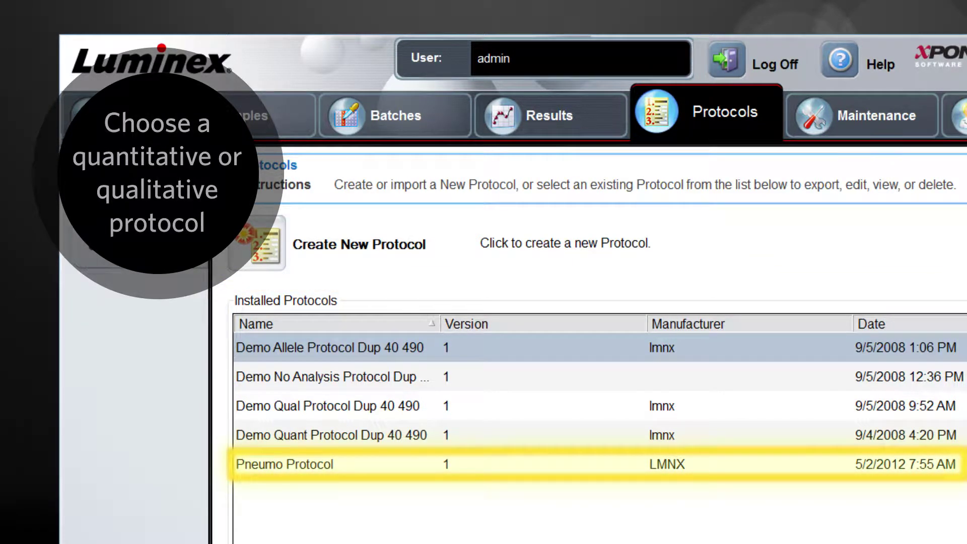
left_click(285, 464)
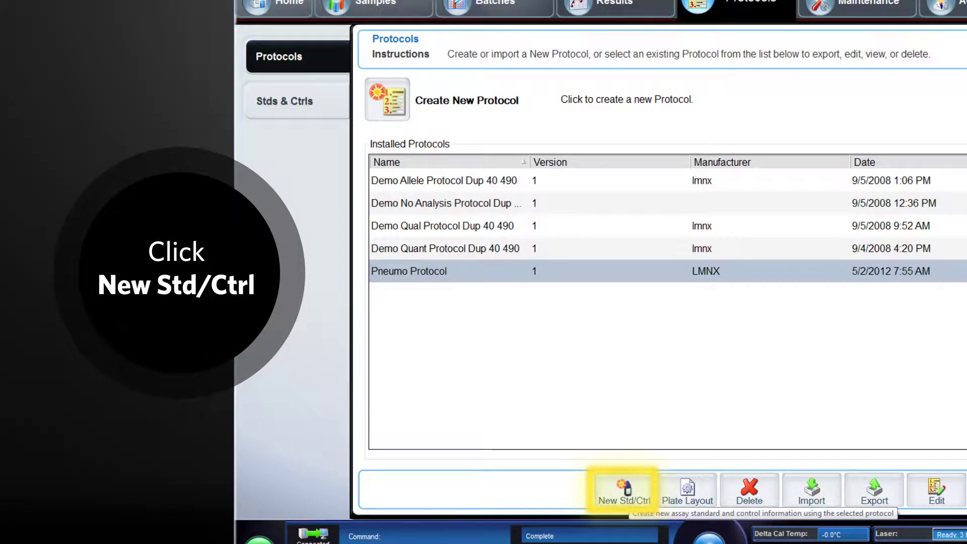
left_click(625, 491)
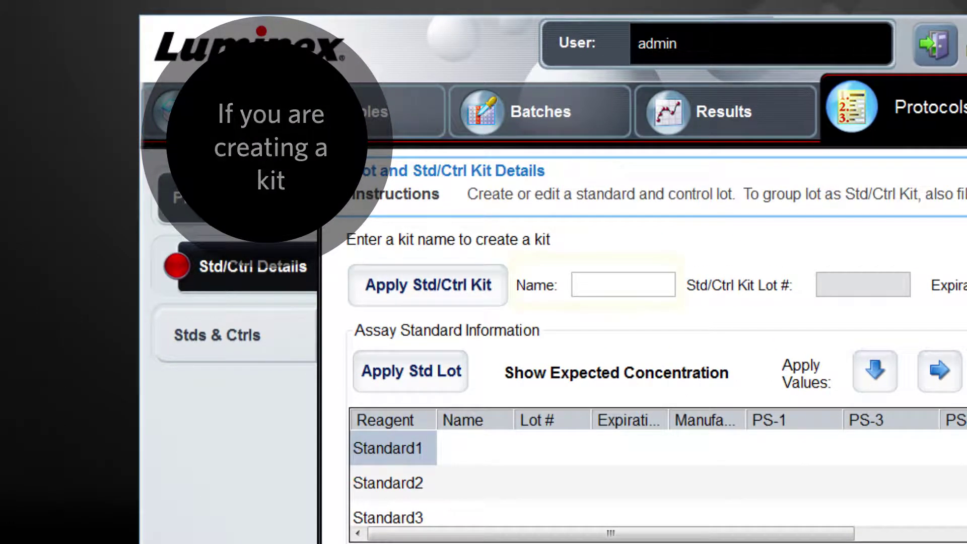
Fill in the kit details with name Pneumococcal, lot number B26638, expiration 01/01/2013 and manufacturer LMNX.
type("Pneumococcal")
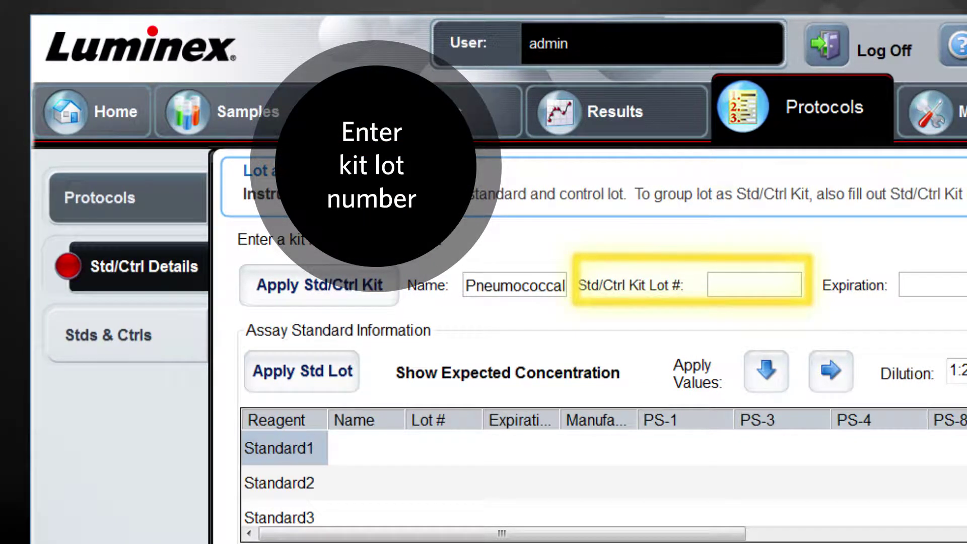
key("Tab")
type("B26638")
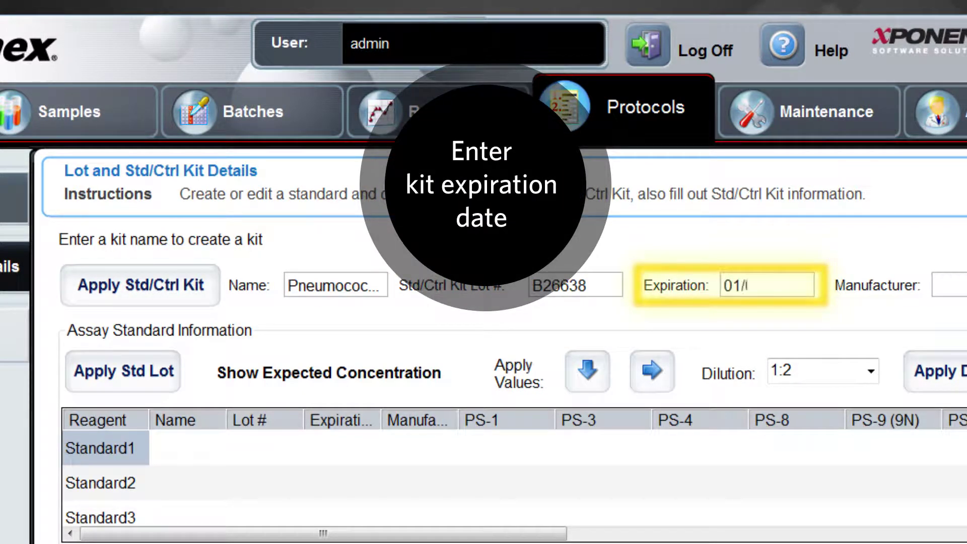
type("01/01/2013")
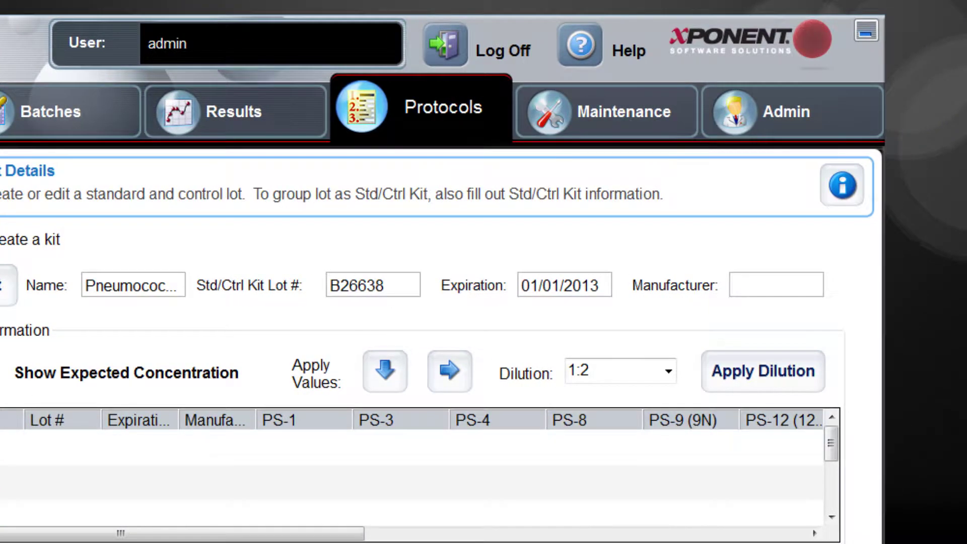
left_click(739, 286)
type("LMNX")
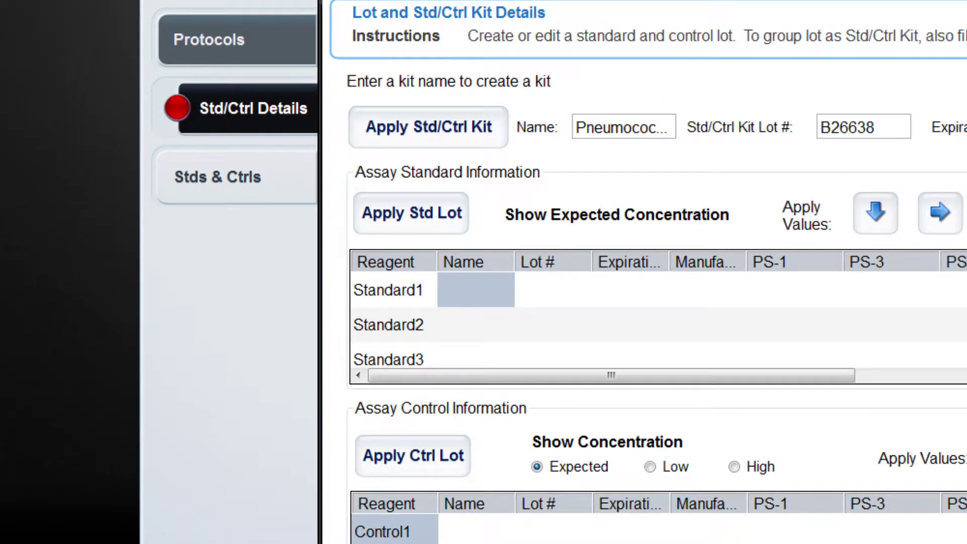
Fill in the Standard1 row with name Standard1, lot B26632, expiration 01/01/2013 and manufacturer LMNX.
type("Standard1")
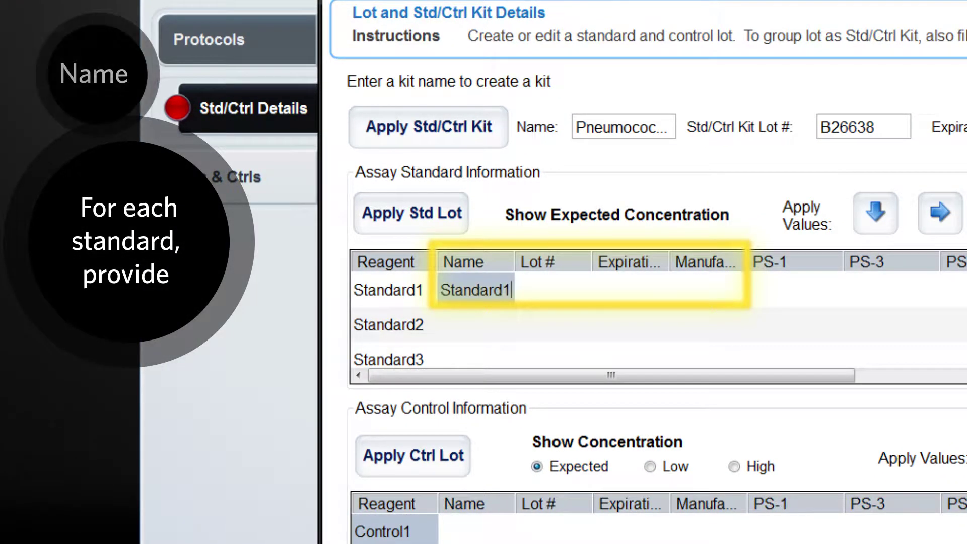
key("Tab")
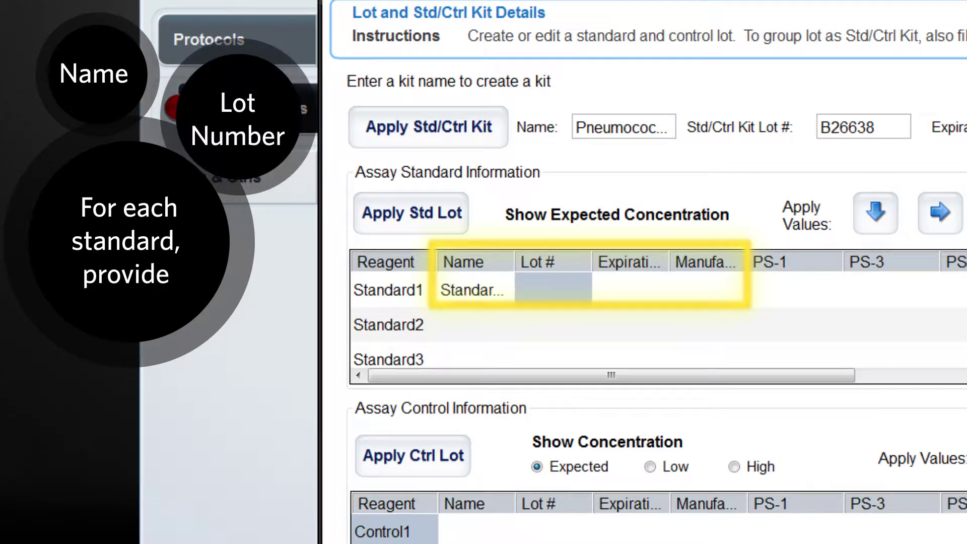
type("B26632")
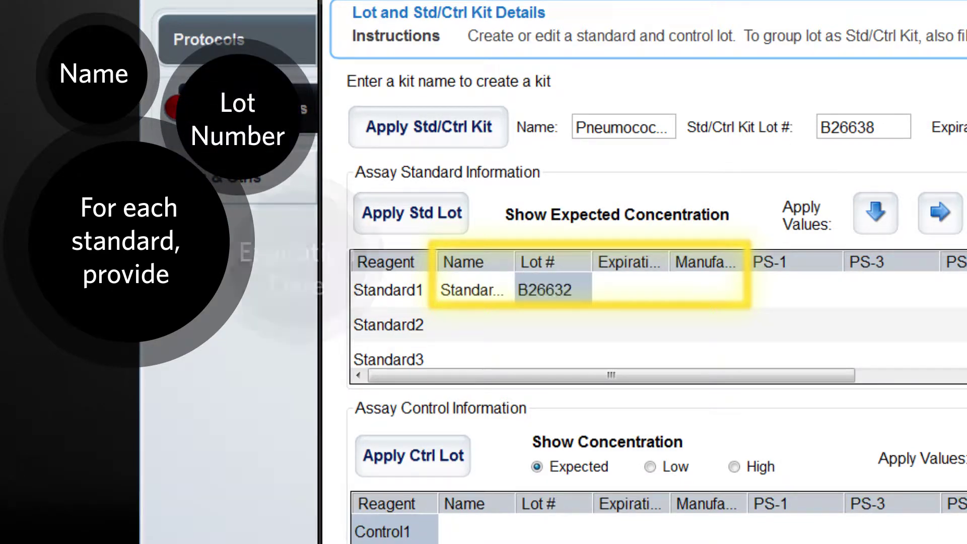
key("Tab")
type("01/01/2013")
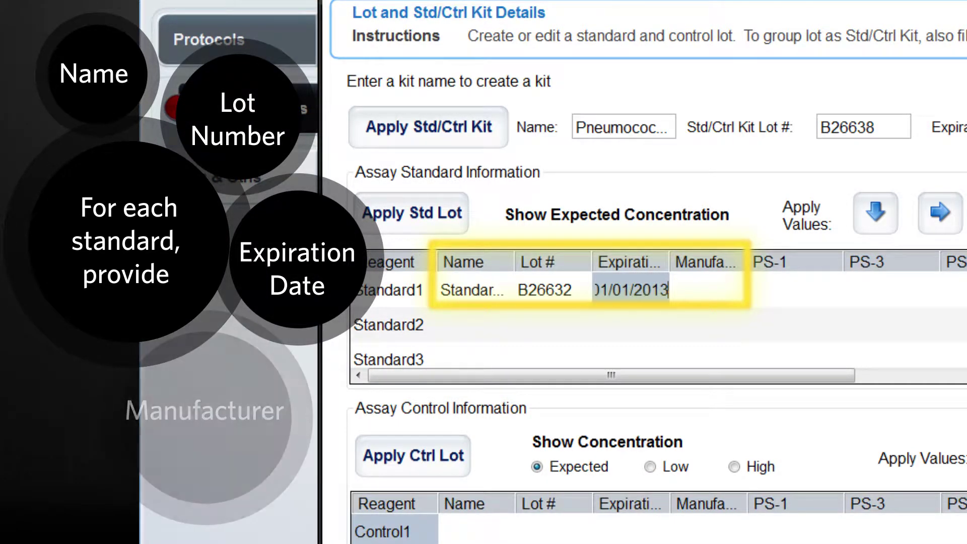
key("Tab")
type("LMNX")
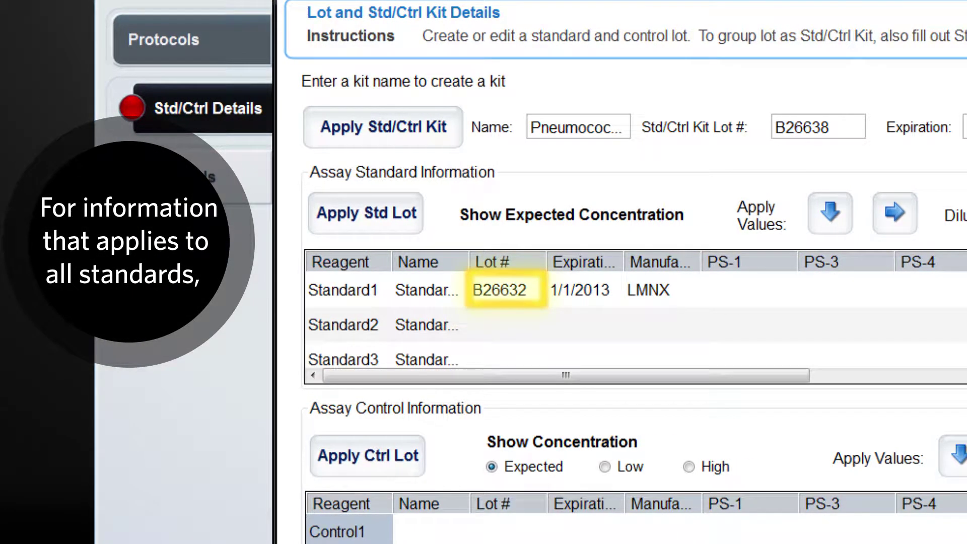
Copy Standard1's lot number, expiration date and manufacturer down to all the other standards.
left_click(507, 290)
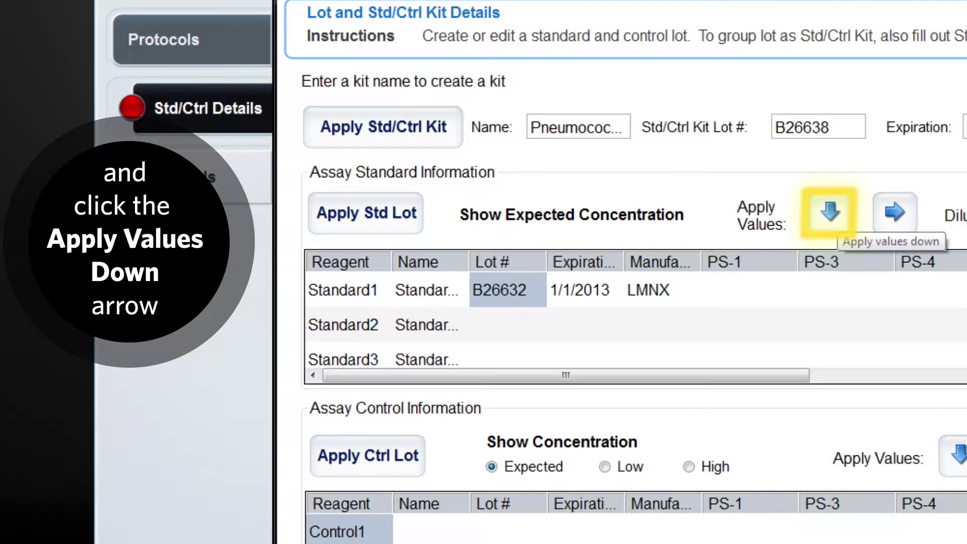
left_click(830, 213)
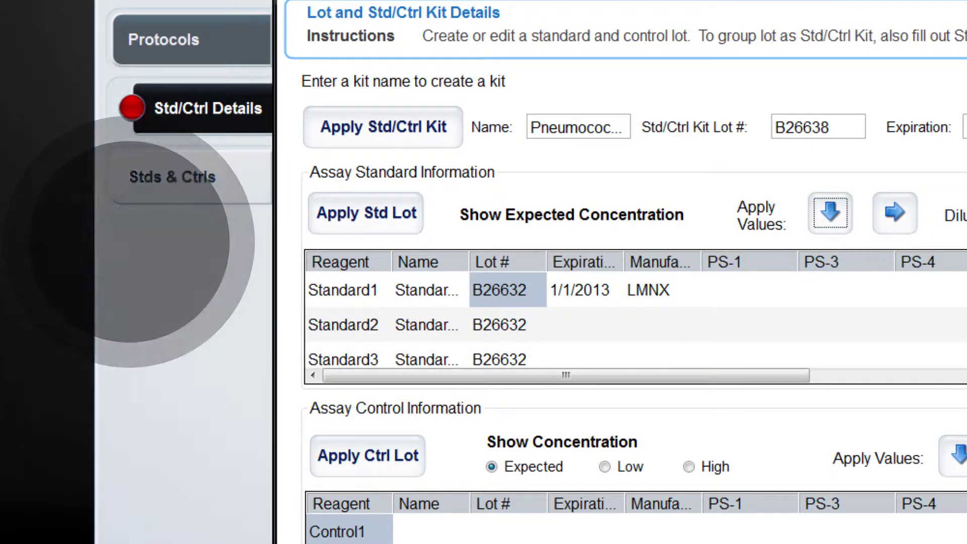
left_click(585, 290)
left_click(830, 213)
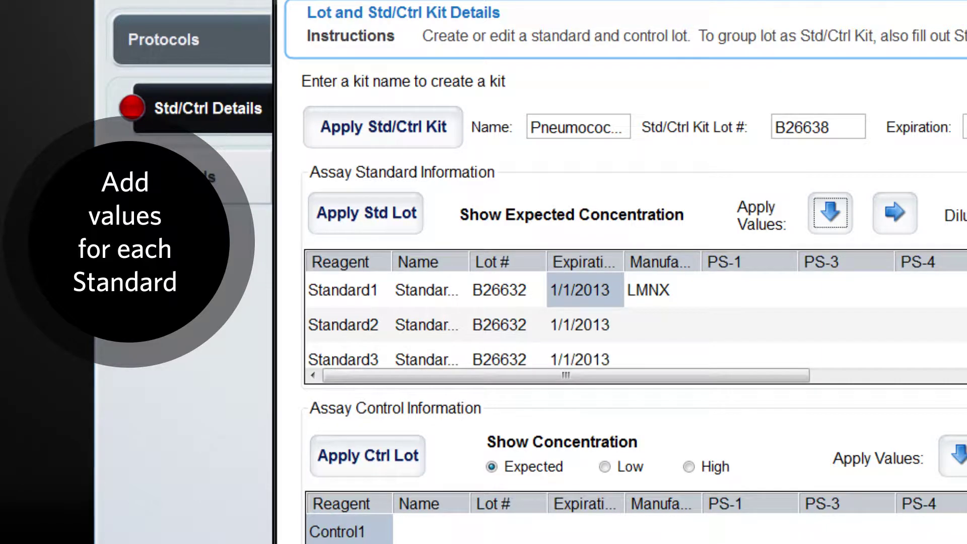
left_click(662, 290)
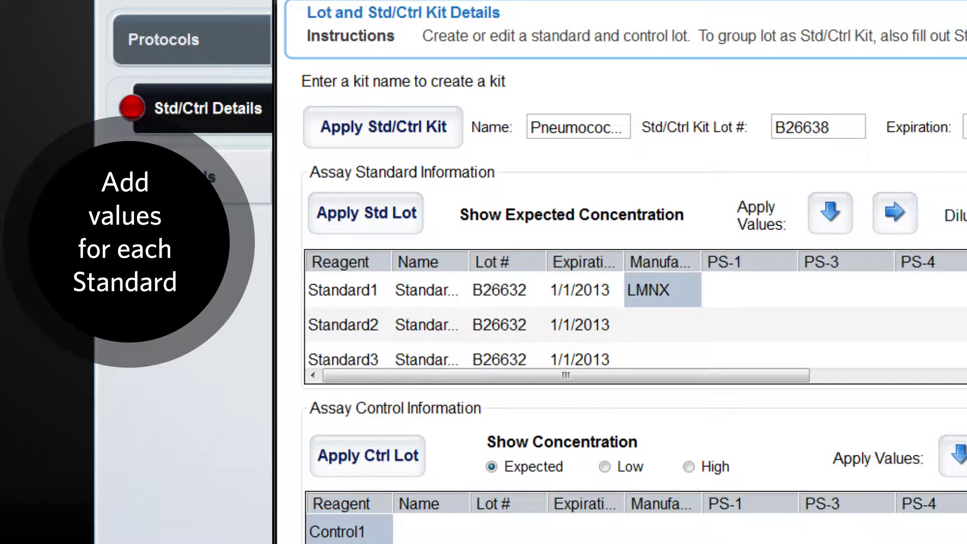
left_click(830, 213)
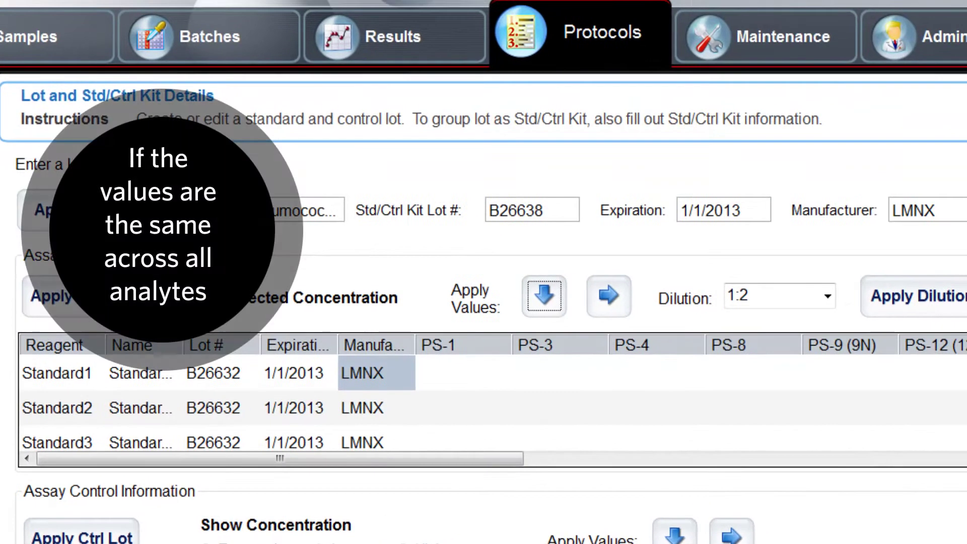
Set Standard1's PS-1 expected concentration to 0.00114 and apply it across all analytes.
left_click(463, 373)
type("0.00114")
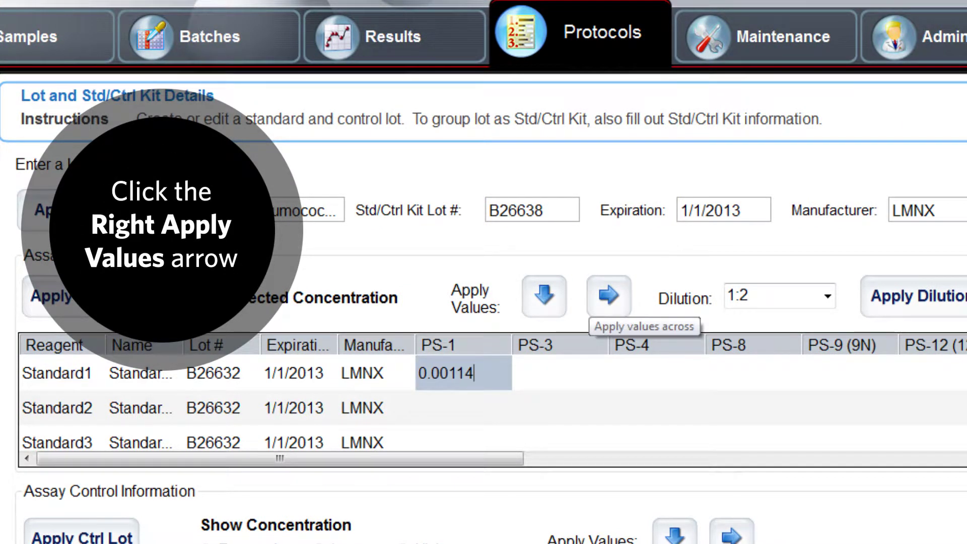
left_click(608, 295)
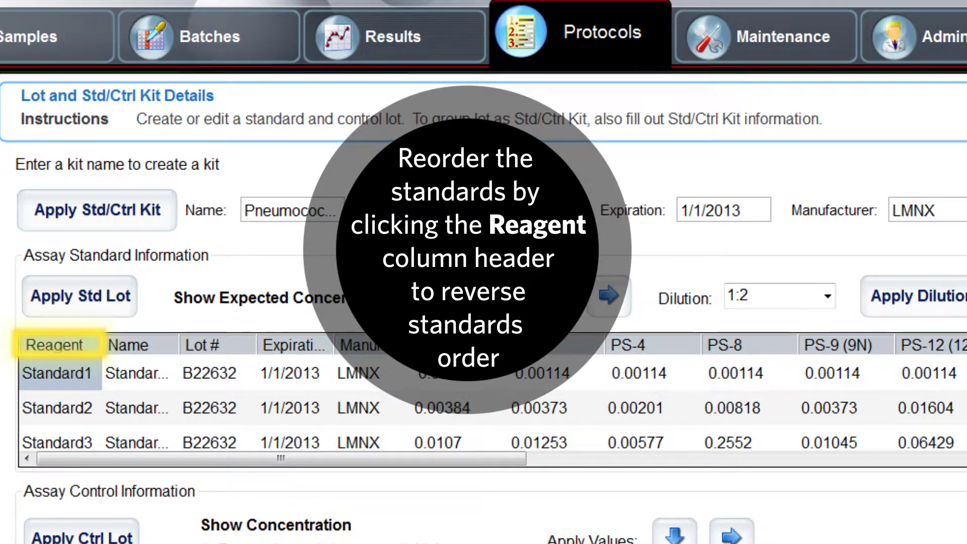
With the standards in reverse order, fill the PS-1 column using a 1:3 dilution from its first value, and restore the original order.
left_click(54, 345)
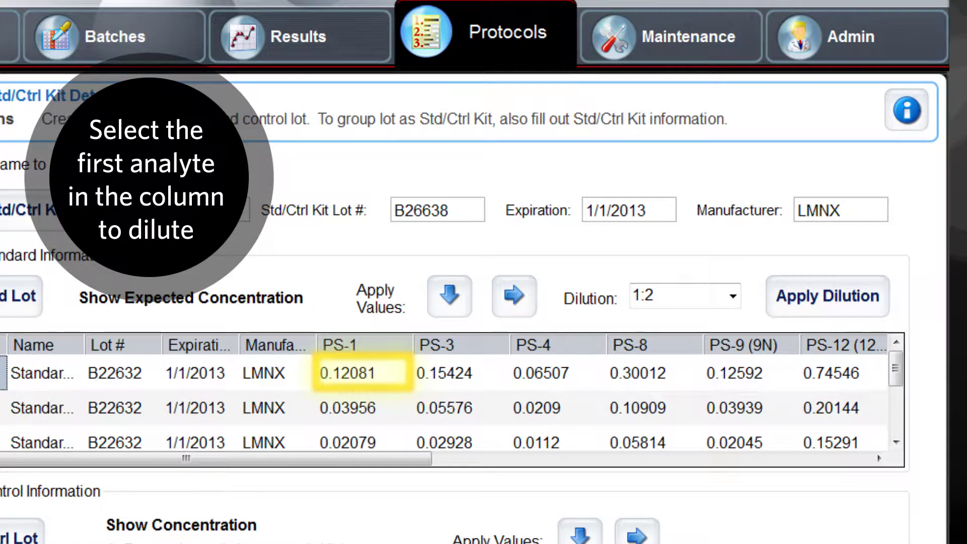
left_click(365, 373)
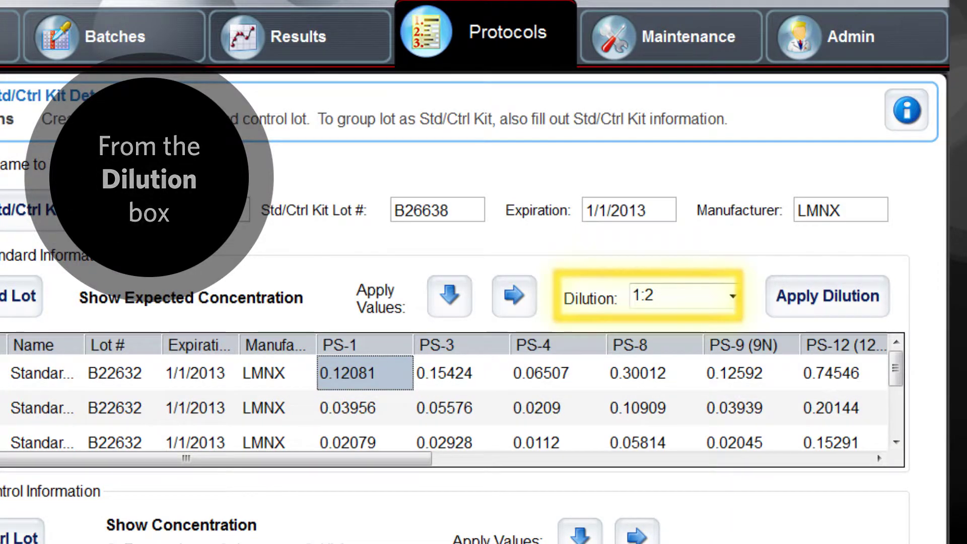
left_click(732, 296)
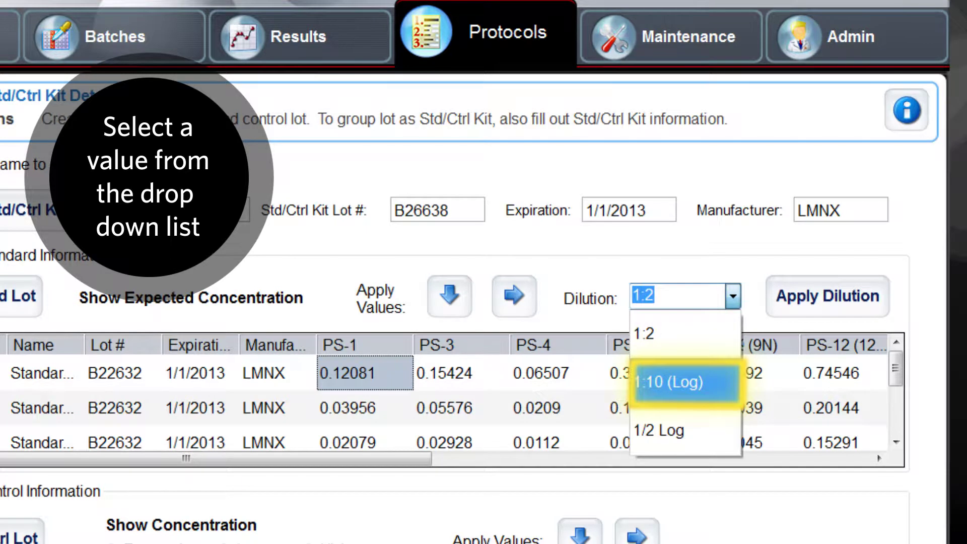
key("Return")
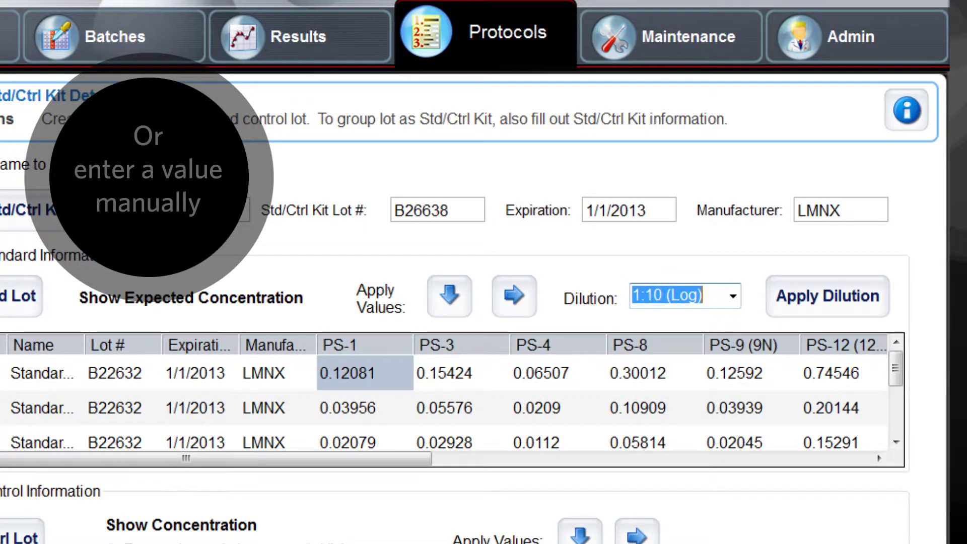
type("1:3")
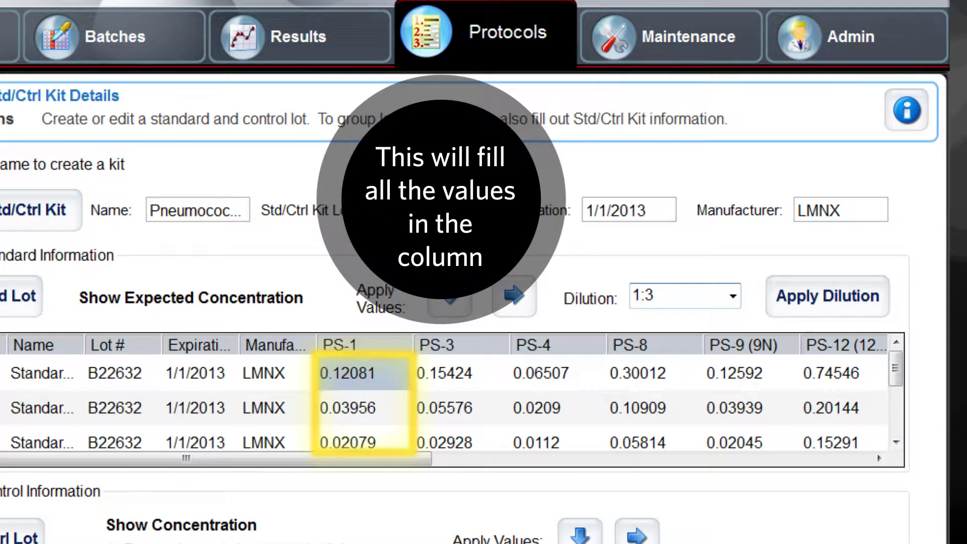
left_click(827, 296)
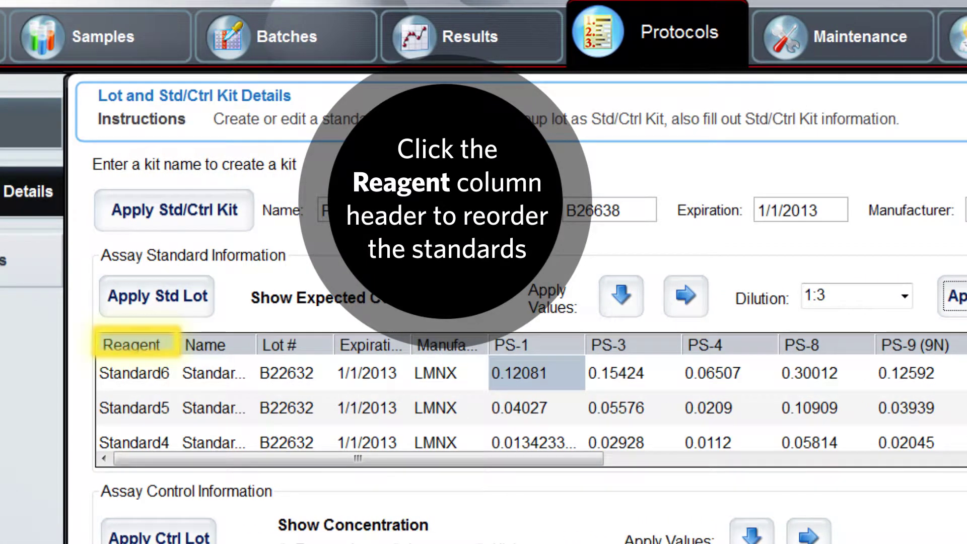
left_click(131, 345)
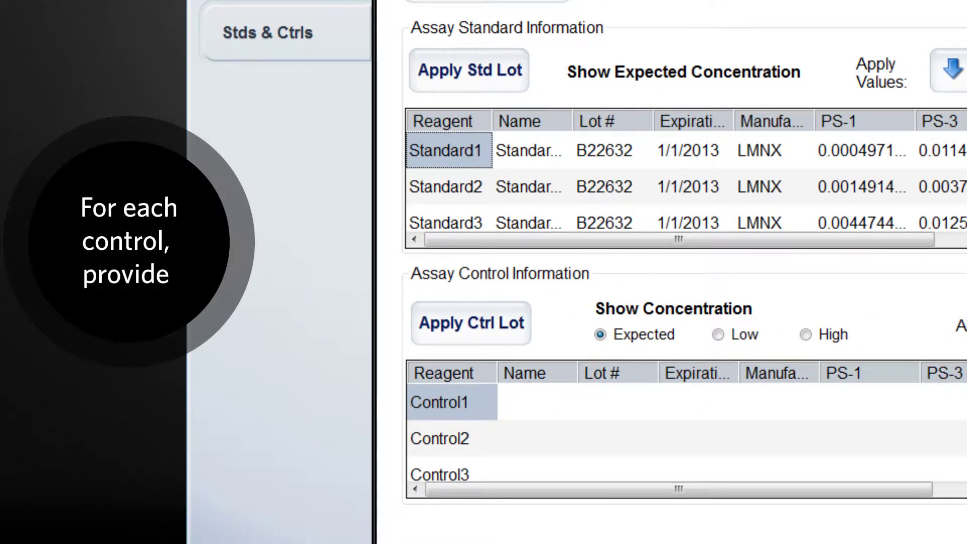
Fill in the Control1 row with name Control1, lot B26633, expiration 01/10/2013 and manufacturer LMNX.
left_click(537, 401)
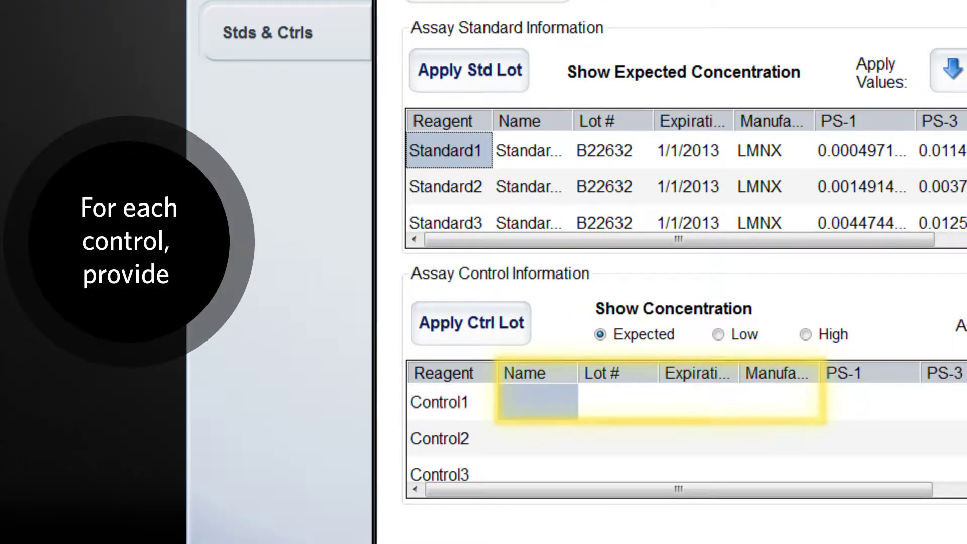
type("Control1")
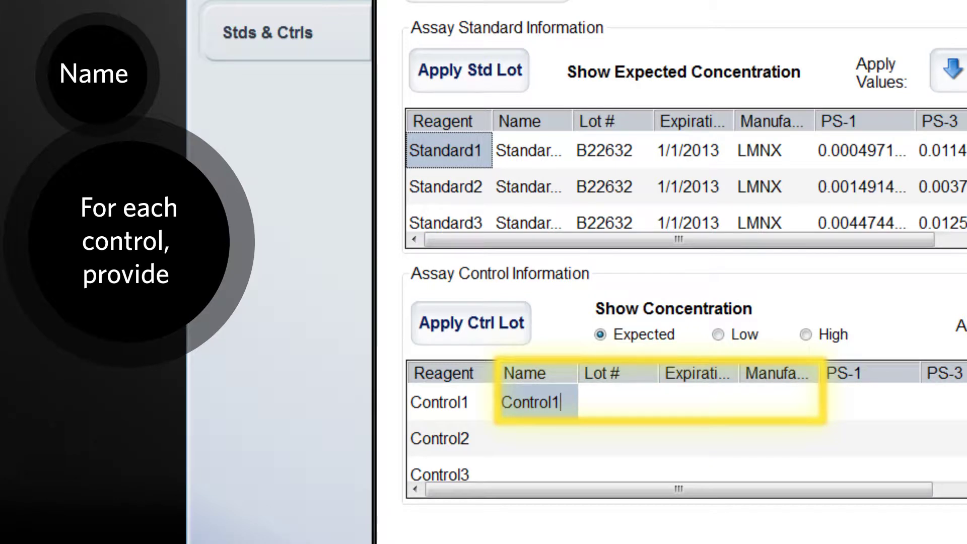
left_click(617, 402)
type("B26633")
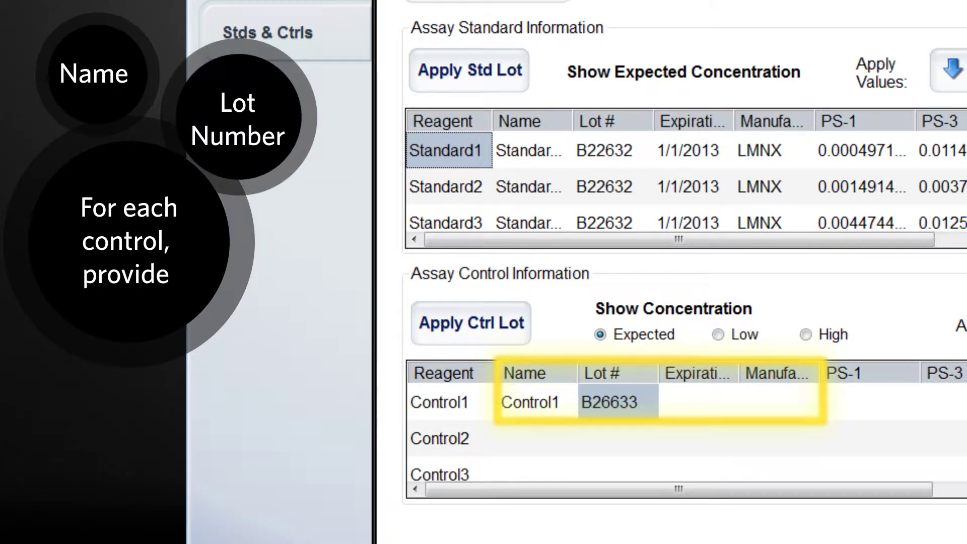
left_click(699, 402)
type("01/10/2013")
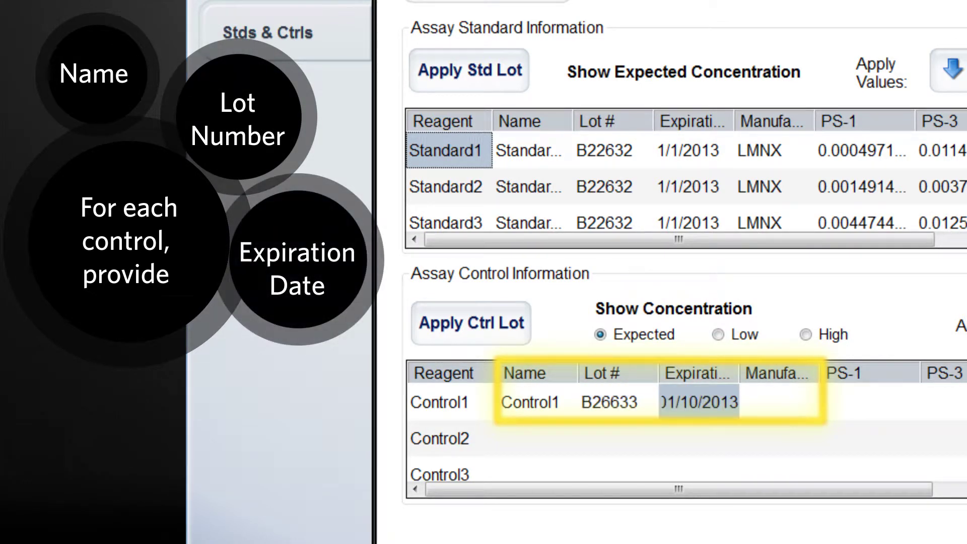
left_click(779, 402)
type("LMNX")
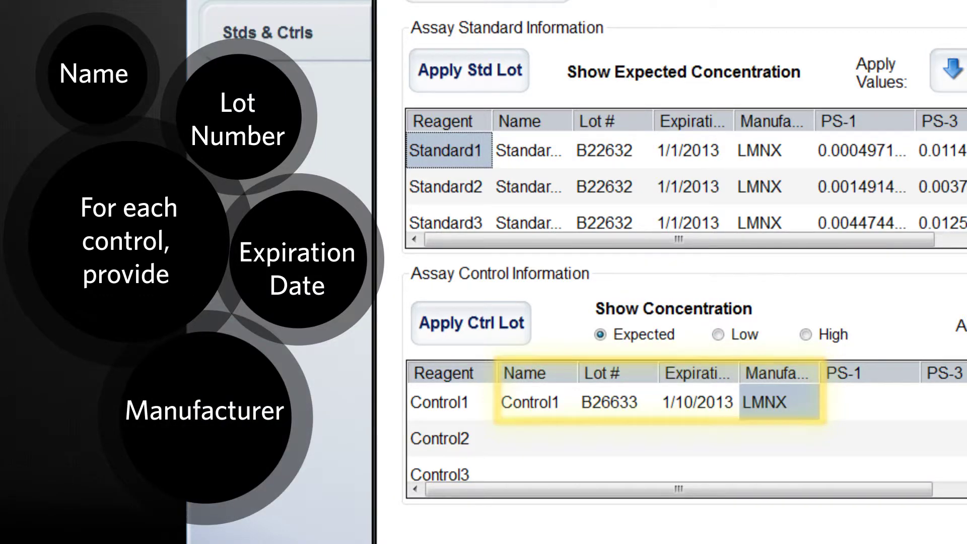
Copy Control1's lot number, expiration date and manufacturer down to all the other controls.
left_click(413, 401)
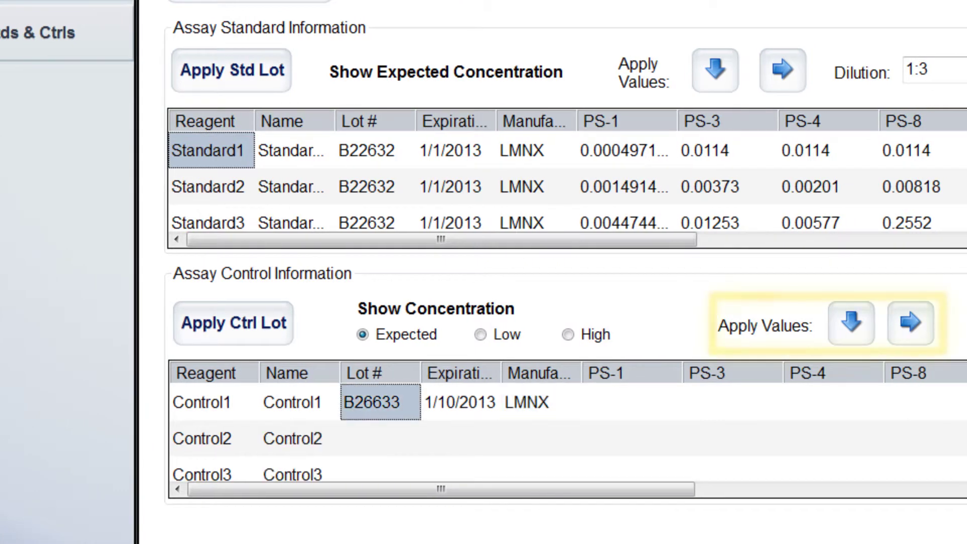
left_click(884, 323)
left_click(494, 402)
left_click(884, 322)
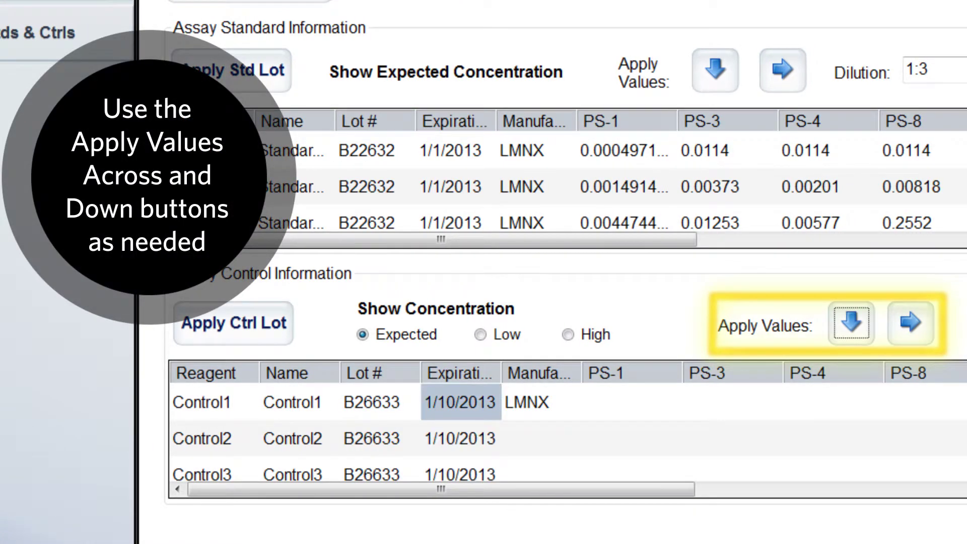
left_click(542, 402)
left_click(851, 323)
Set Control1's PS-1 expected concentration to 1.22 and apply it across all analytes.
left_click(632, 402)
type("1.22")
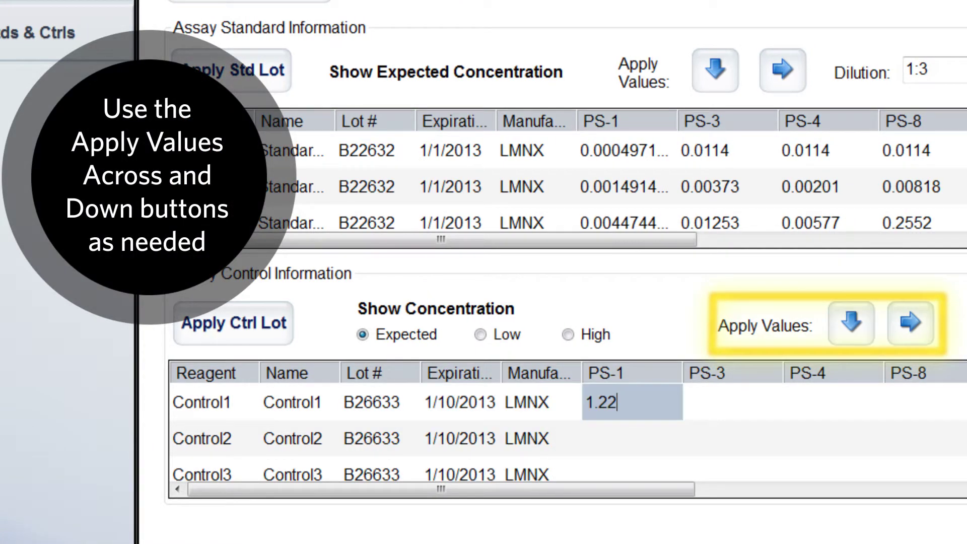
left_click(911, 323)
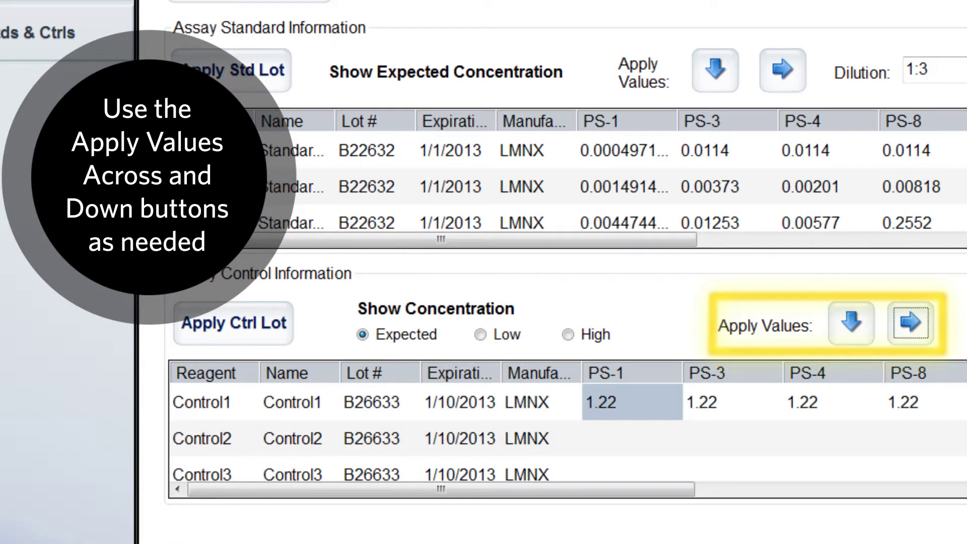